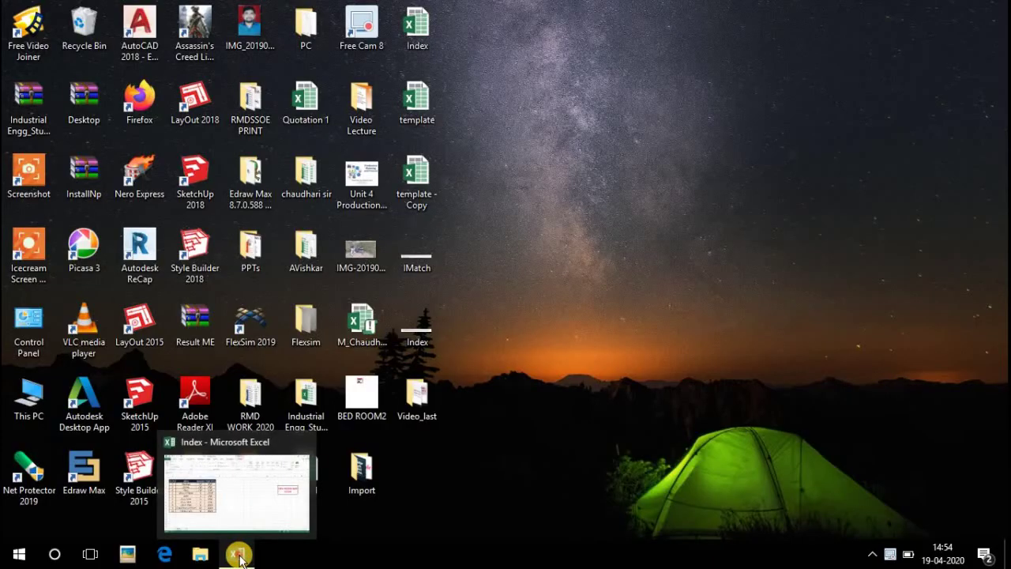
# Restore the Index workbook window from the taskbar to show the parts table
pyautogui.click(237, 553)
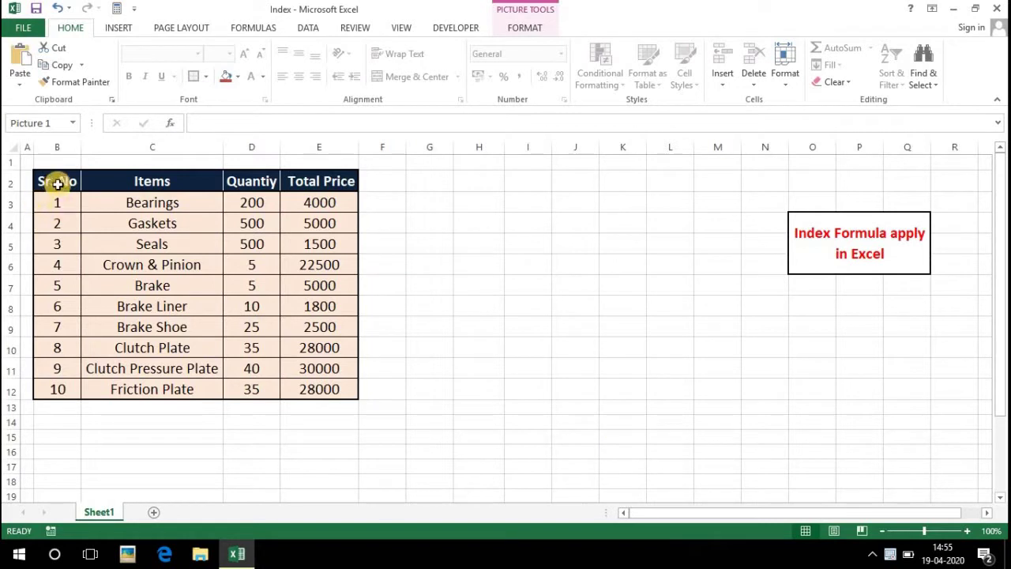
# Correct the D2 header from 'Quantiy' to 'Quantity' by adding the missing 't'
pyautogui.click(170, 181)
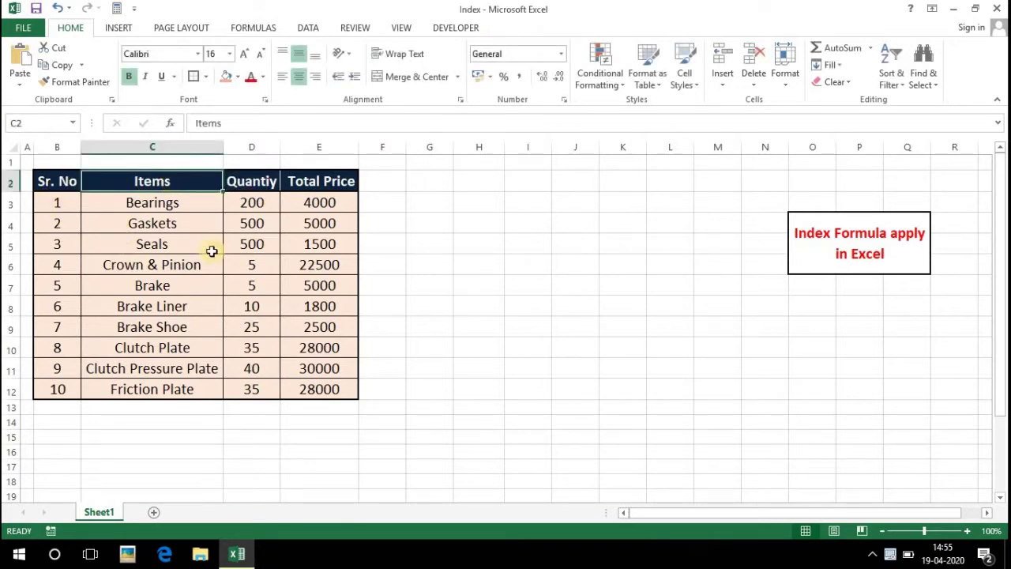
pyautogui.click(264, 181)
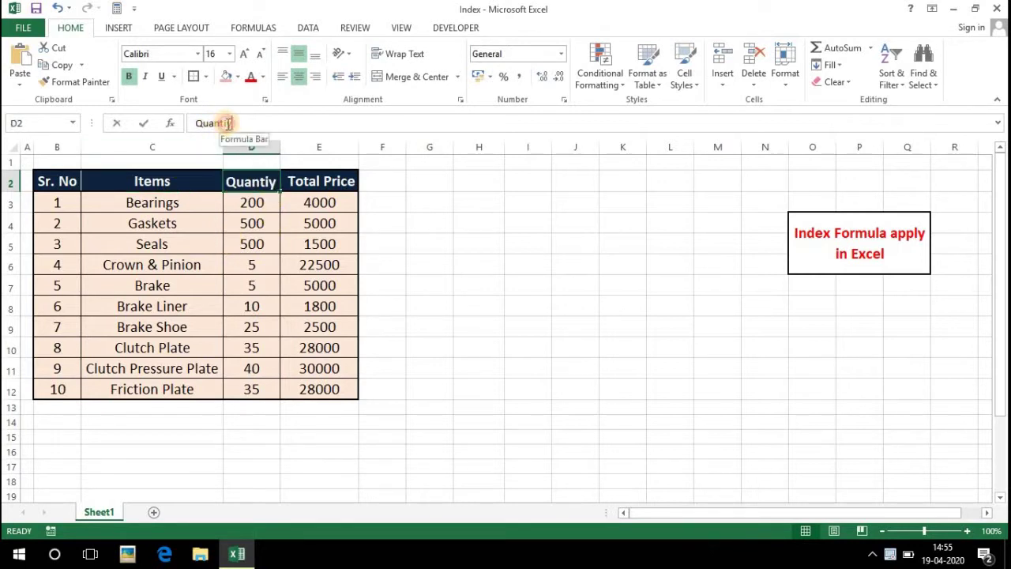
pyautogui.click(228, 124)
pyautogui.write('t')
pyautogui.click(333, 185)
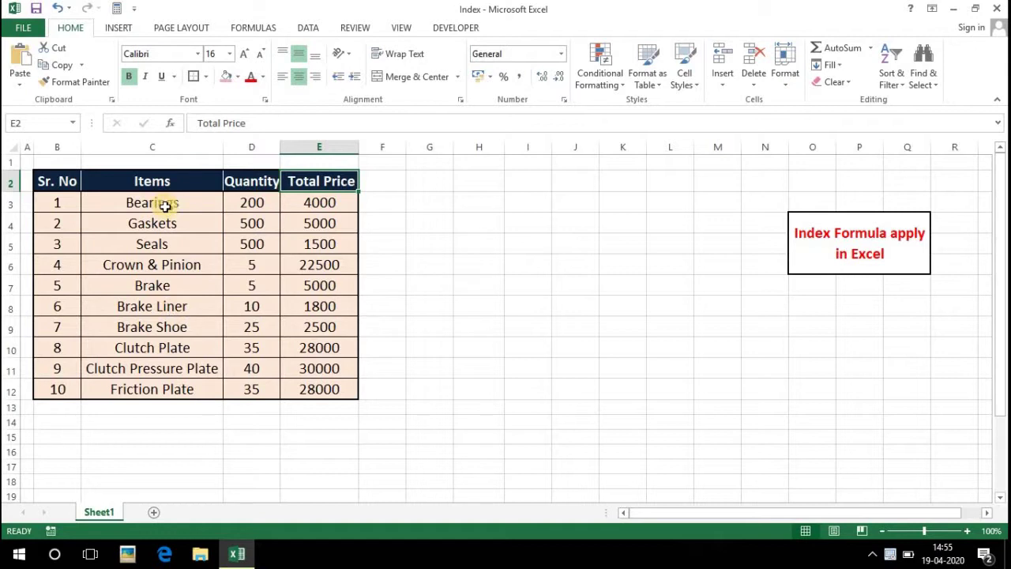
# Point out the item names C3:C12, Friction Plate, quantity 200 and Bearings
pyautogui.moveTo(163, 204); pyautogui.dragTo(186, 389)
pyautogui.click(169, 388)
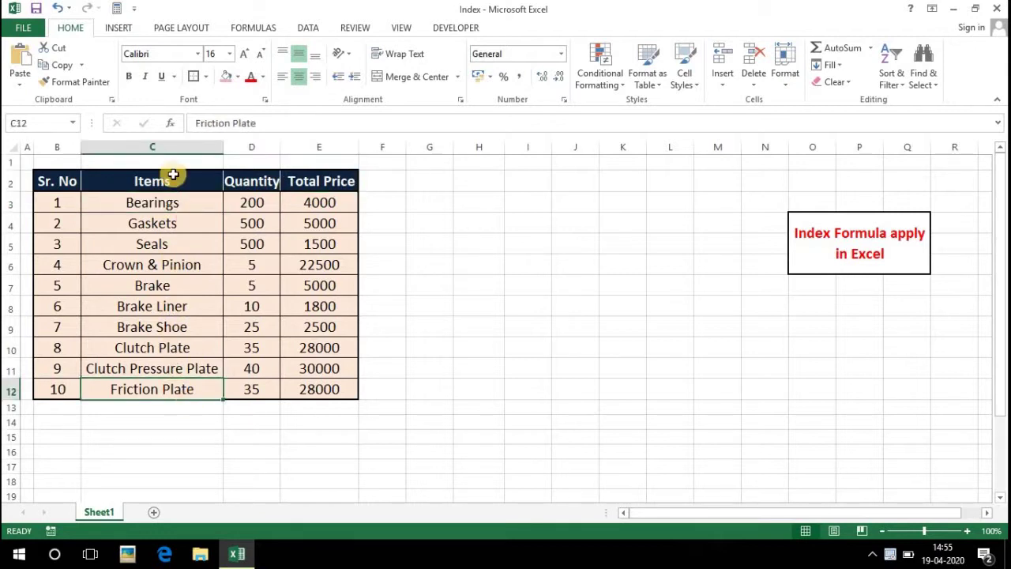
pyautogui.click(244, 196)
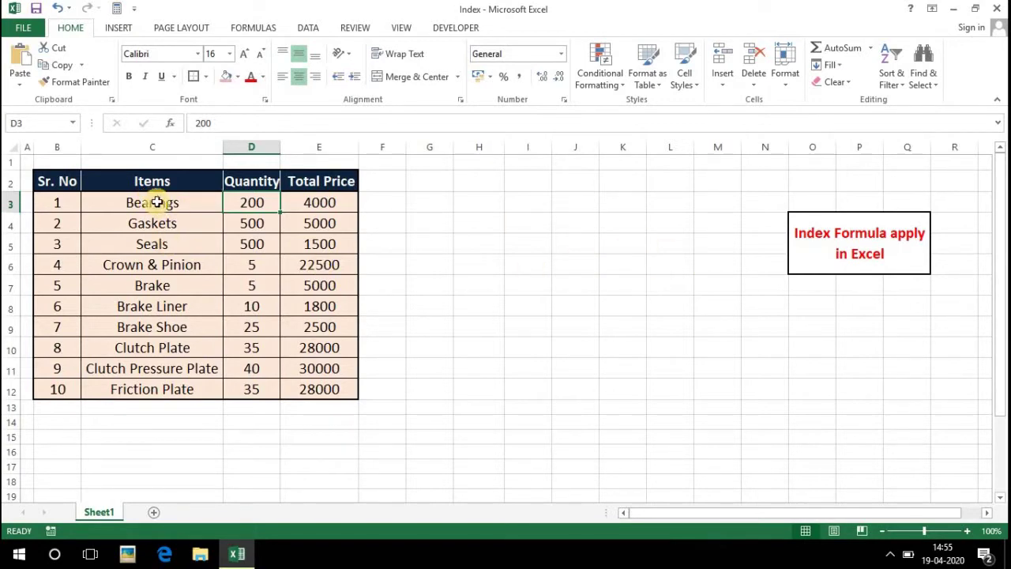
pyautogui.click(158, 205)
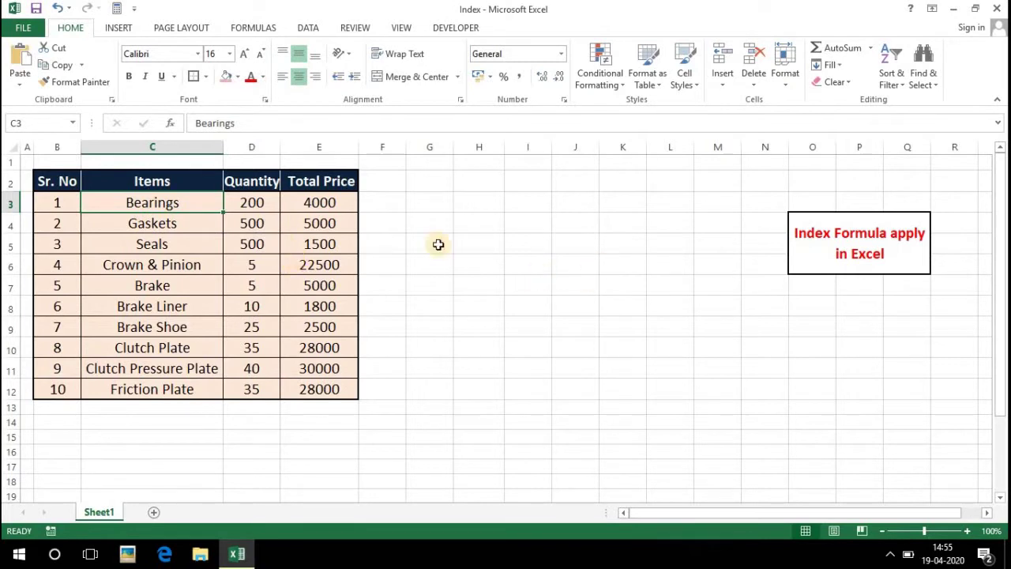
# Select cell I14 for the result, leaving the cell borders unchanged
pyautogui.click(516, 244)
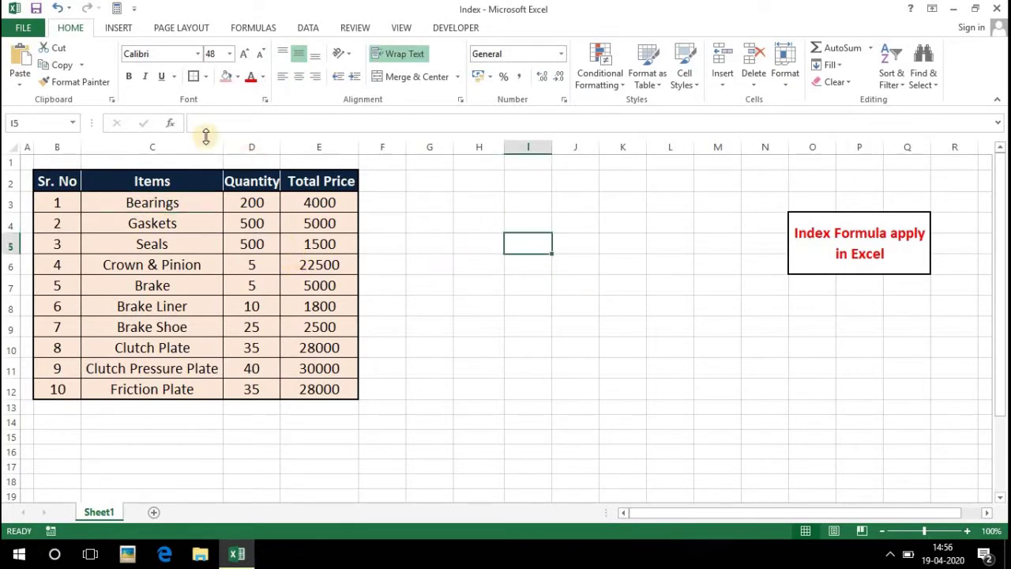
pyautogui.click(206, 76)
pyautogui.click(568, 444)
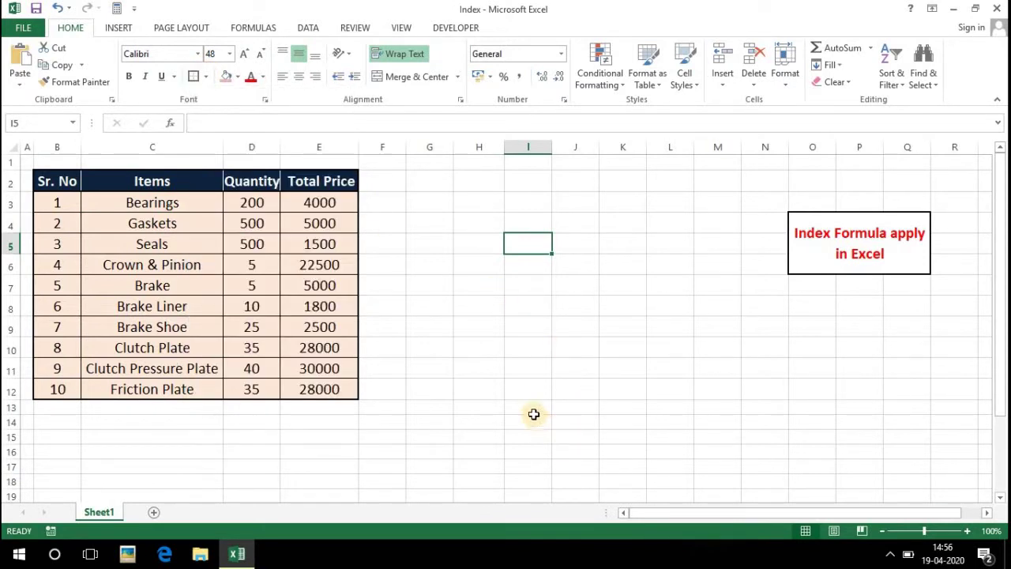
pyautogui.click(536, 426)
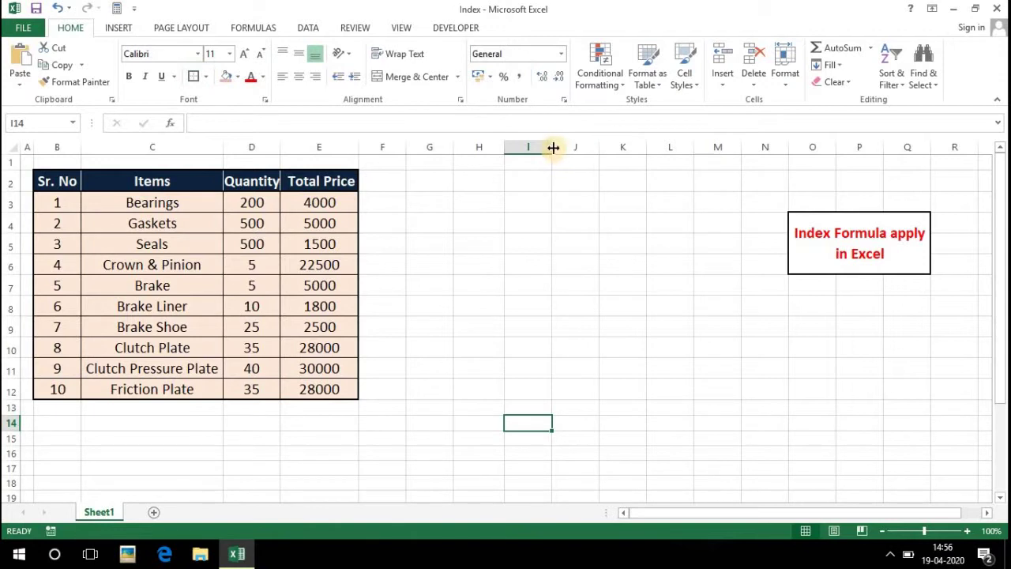
# Widen column I and make row 14 taller
pyautogui.moveTo(552, 147); pyautogui.dragTo(592, 157)
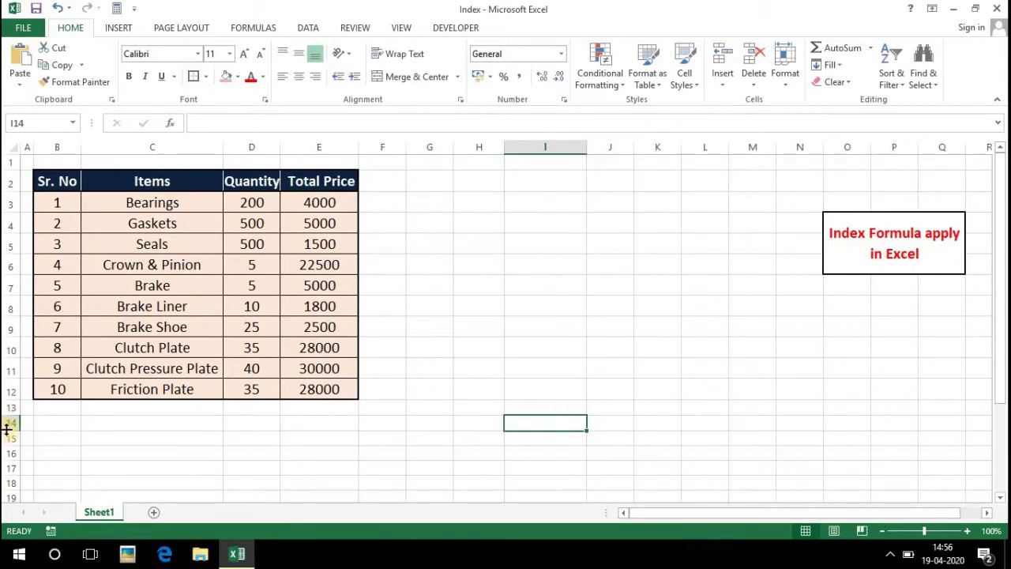
pyautogui.moveTo(6, 434); pyautogui.dragTo(7, 447)
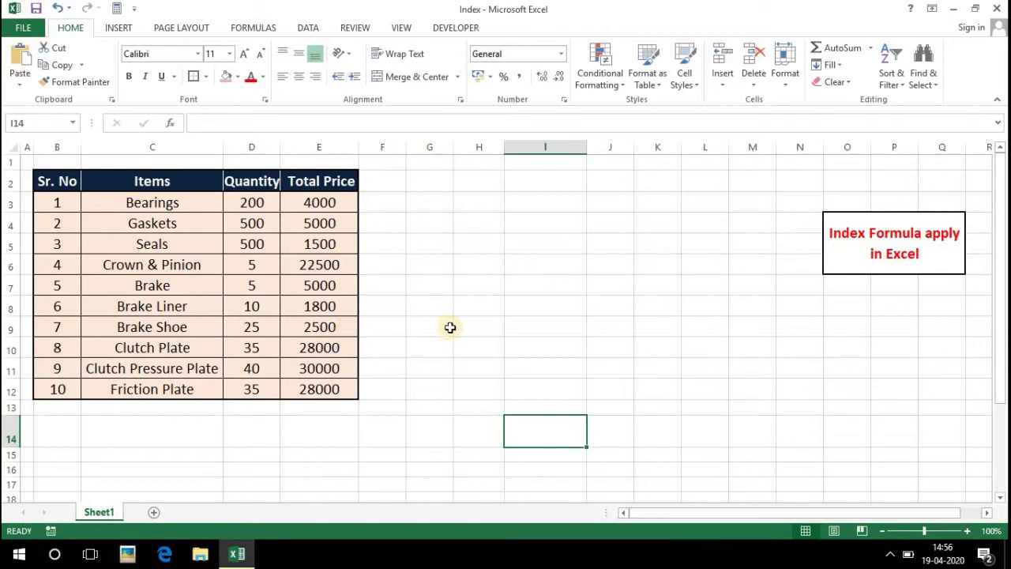
pyautogui.scroll(-1, 431, 339)
pyautogui.scroll(-2, 431, 339)
# Drag the INDEX syntax picture up beside the table headers, then select cell I14
pyautogui.moveTo(393, 448); pyautogui.dragTo(393, 318)
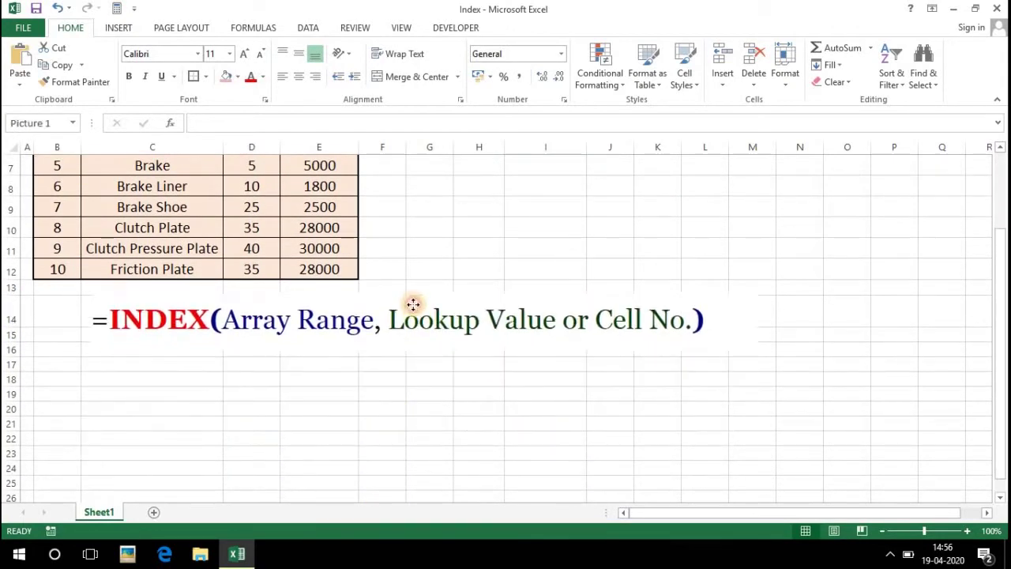
pyautogui.scroll(1, 395, 379)
pyautogui.scroll(1, 377, 384)
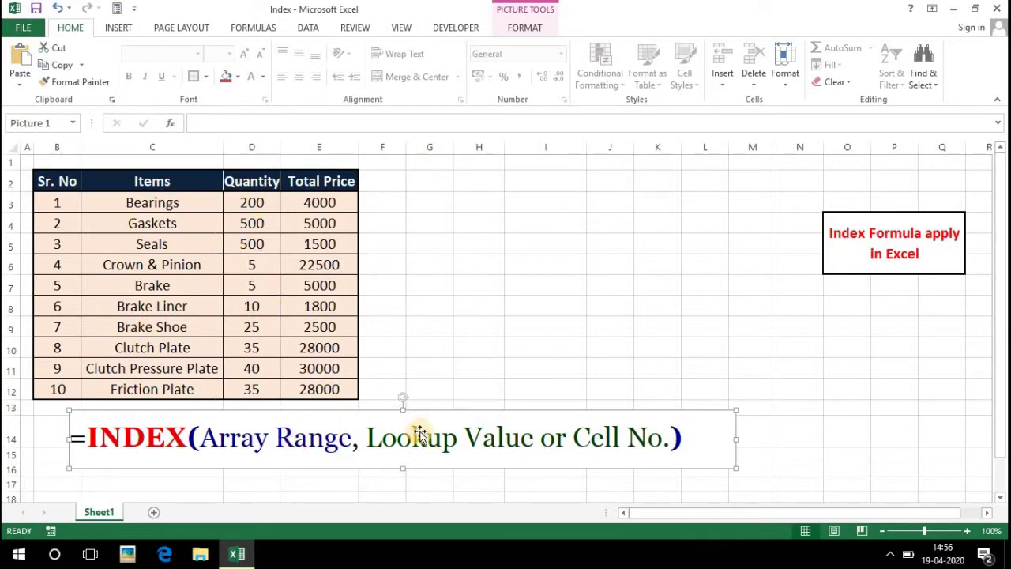
pyautogui.moveTo(413, 433)
pyautogui.mouseDown()
pyautogui.moveTo(688, 204)
pyautogui.moveTo(706, 174)
pyautogui.mouseUp()
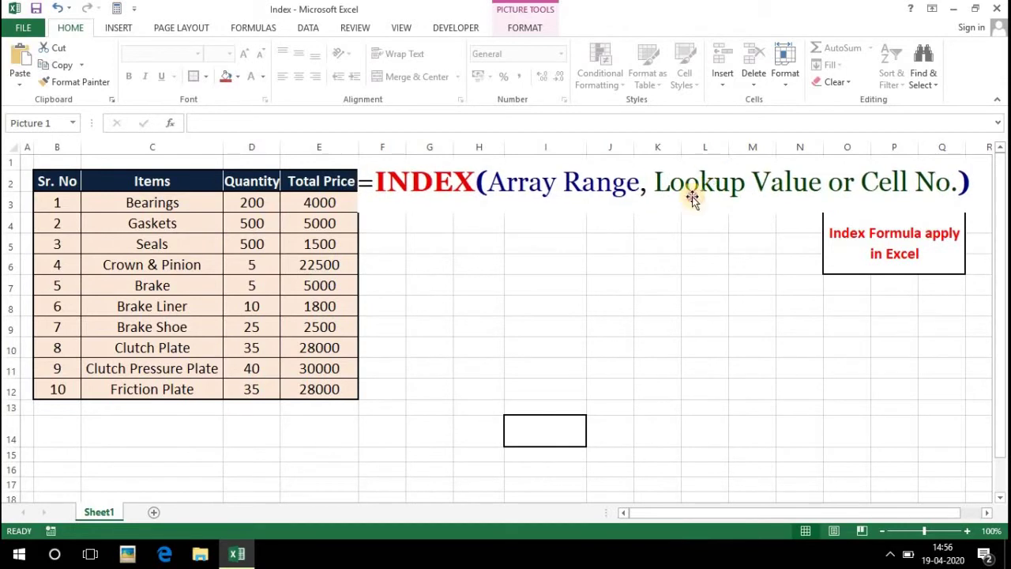
pyautogui.click(552, 427)
# Start =index( in I14 using the whole table B2:E12 as the array
pyautogui.write('=')
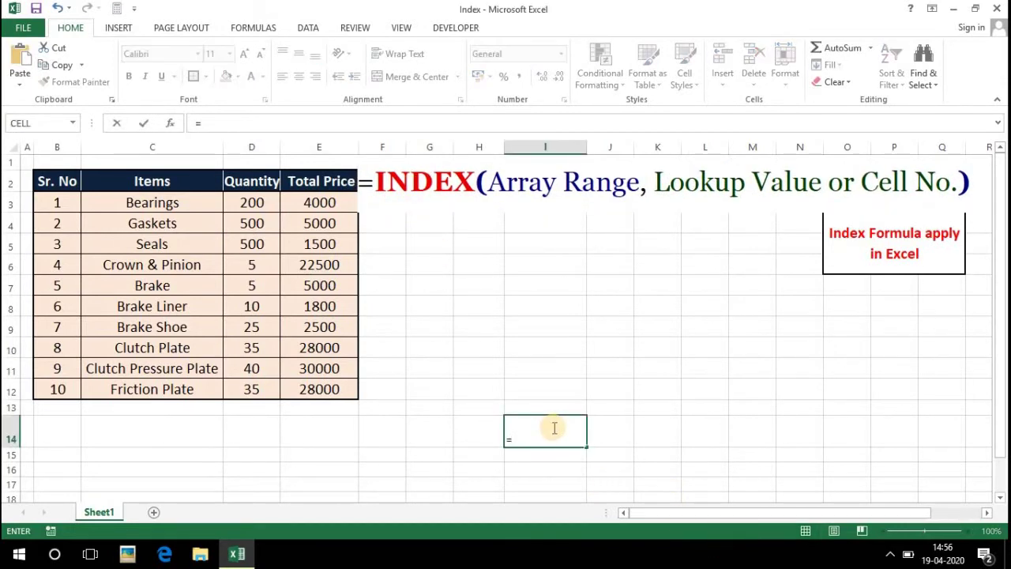
pyautogui.write('ind')
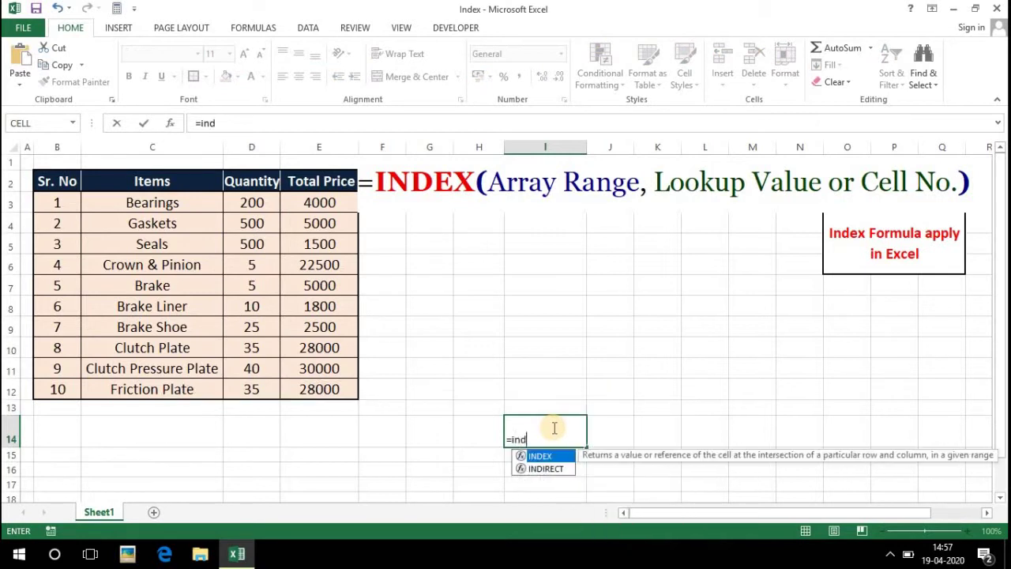
pyautogui.write('ex')
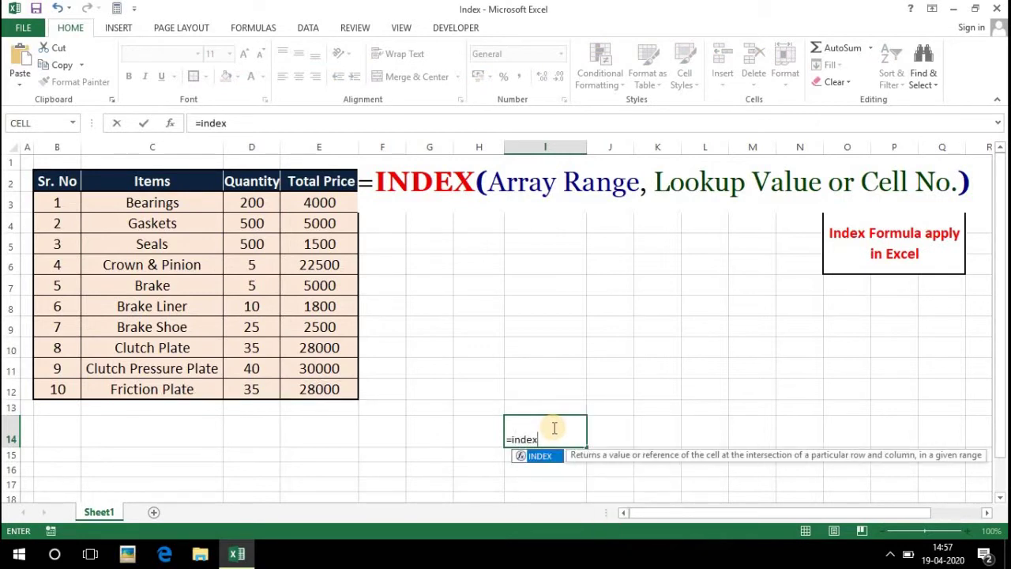
pyautogui.write('(')
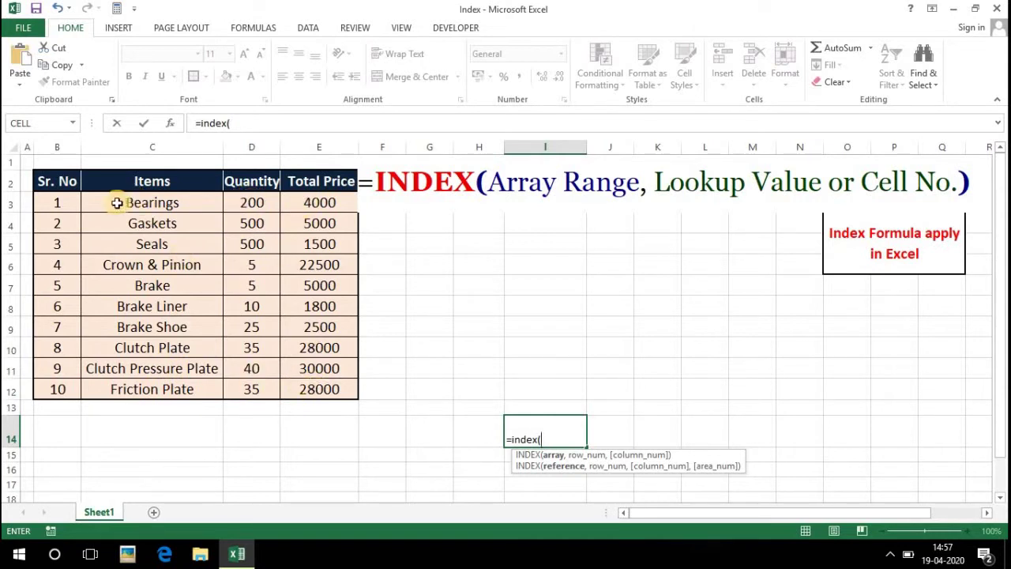
pyautogui.moveTo(117, 203); pyautogui.dragTo(319, 396)
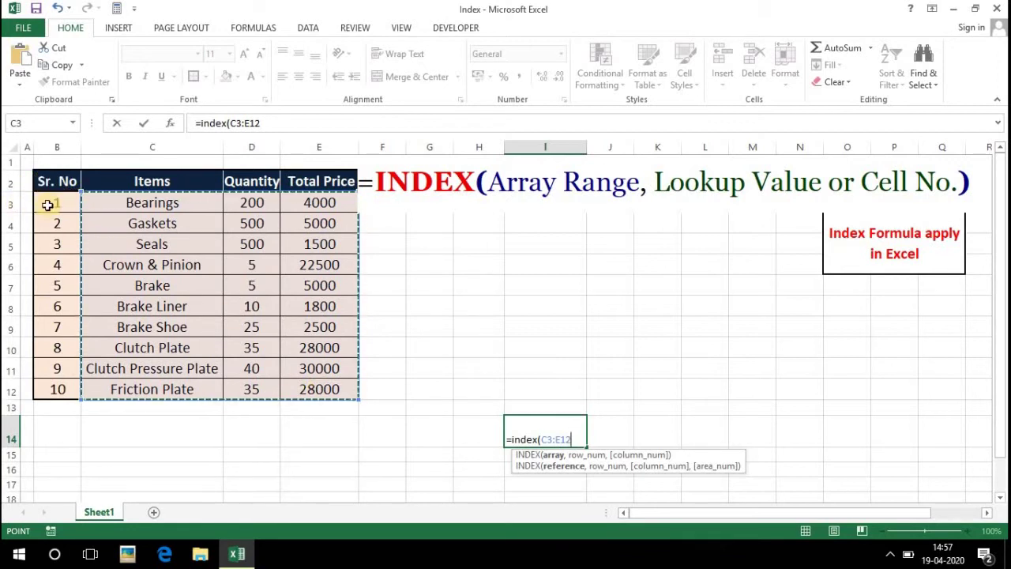
pyautogui.moveTo(50, 180)
pyautogui.mouseDown()
pyautogui.moveTo(275, 325)
pyautogui.moveTo(332, 390)
pyautogui.mouseUp()
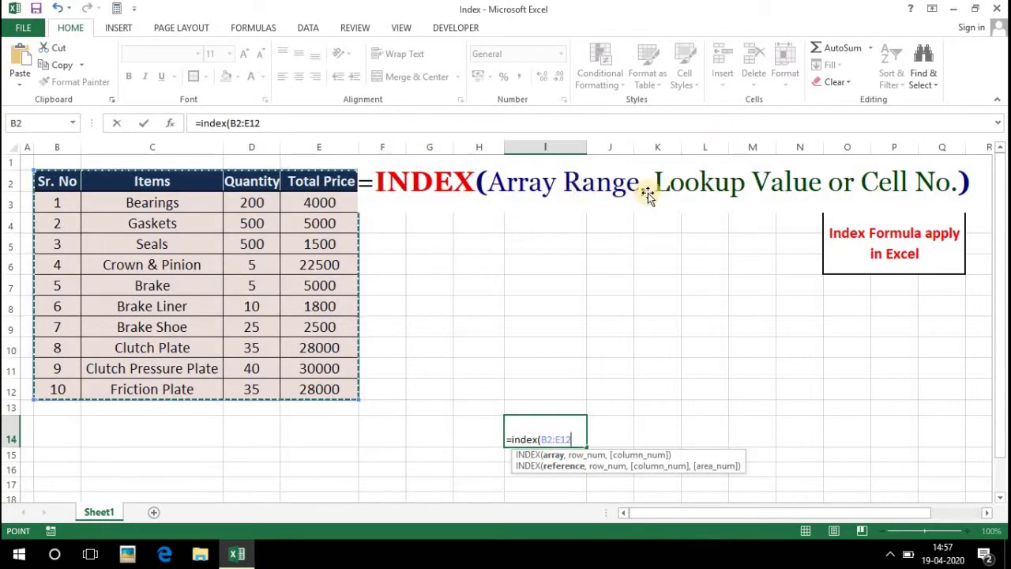
pyautogui.write(',7')
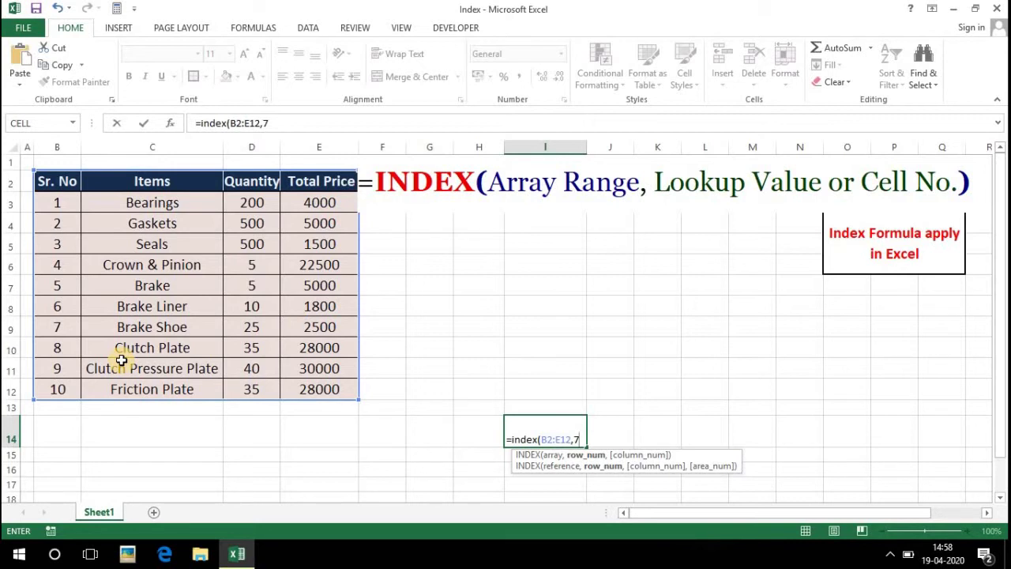
# Add row 7 and column 2 to the formula so I14 returns Brake Liner
pyautogui.write(',2')
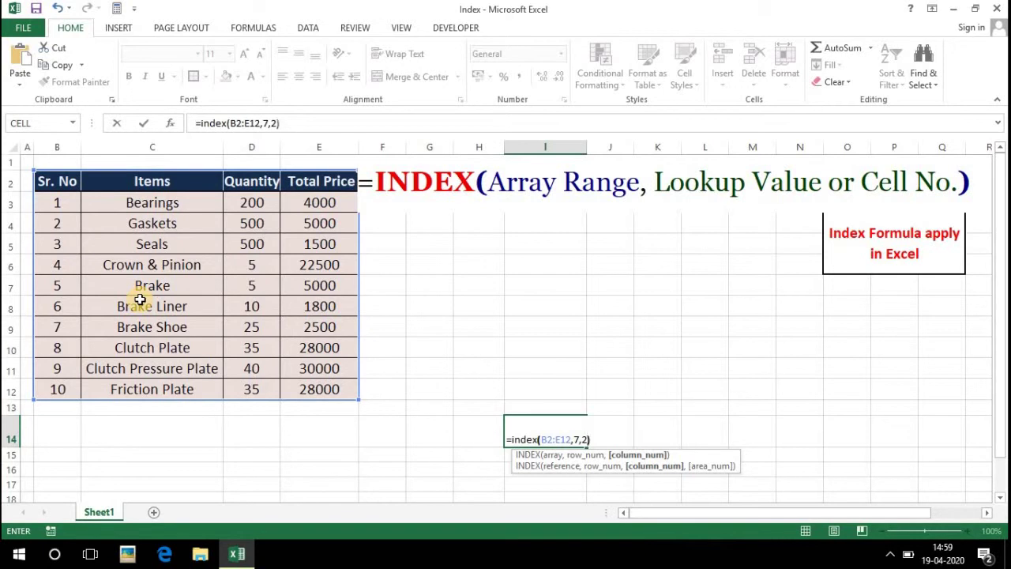
pyautogui.press('Return')
pyautogui.press('Return')
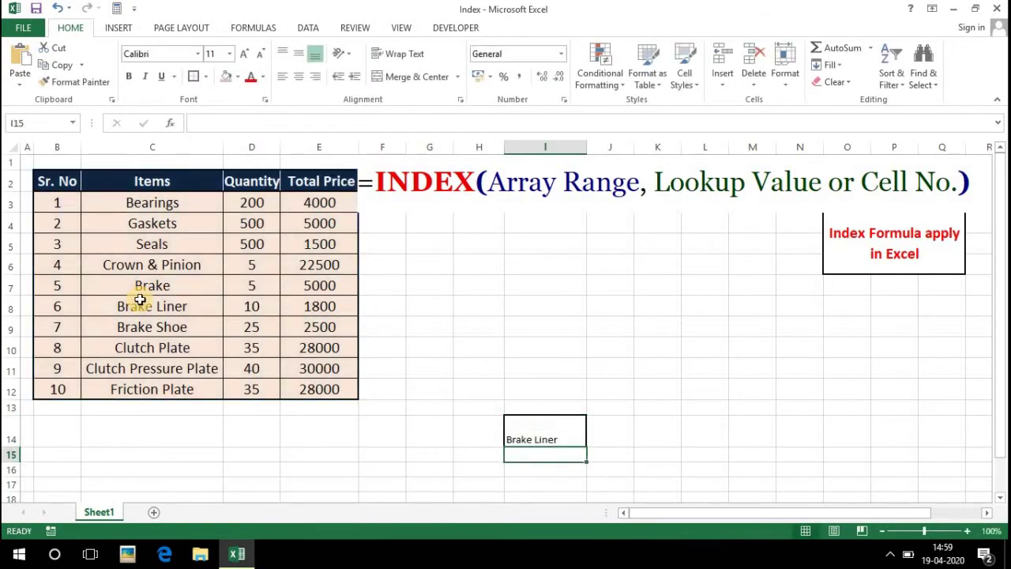
# Center Brake Liner in I14 and enlarge it to font size 16
pyautogui.click(545, 430)
pyautogui.click(299, 54)
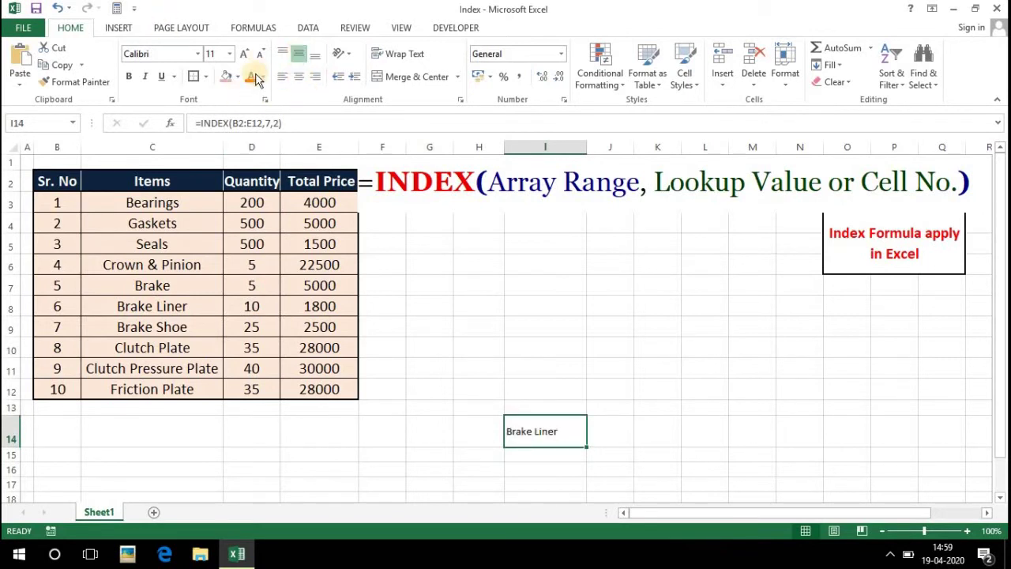
pyautogui.click(298, 75)
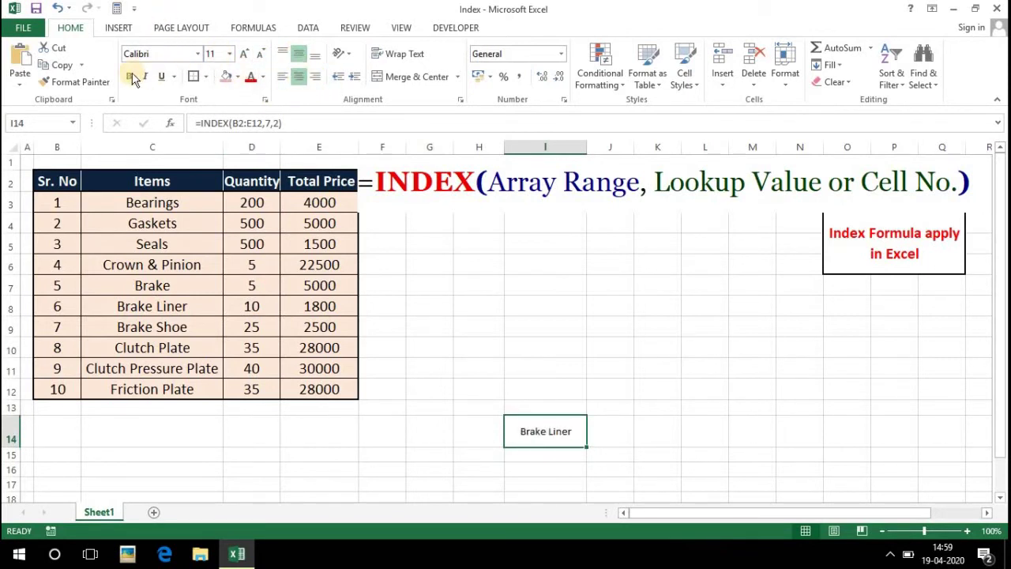
pyautogui.click(244, 54)
pyautogui.click(244, 54)
pyautogui.click(244, 54)
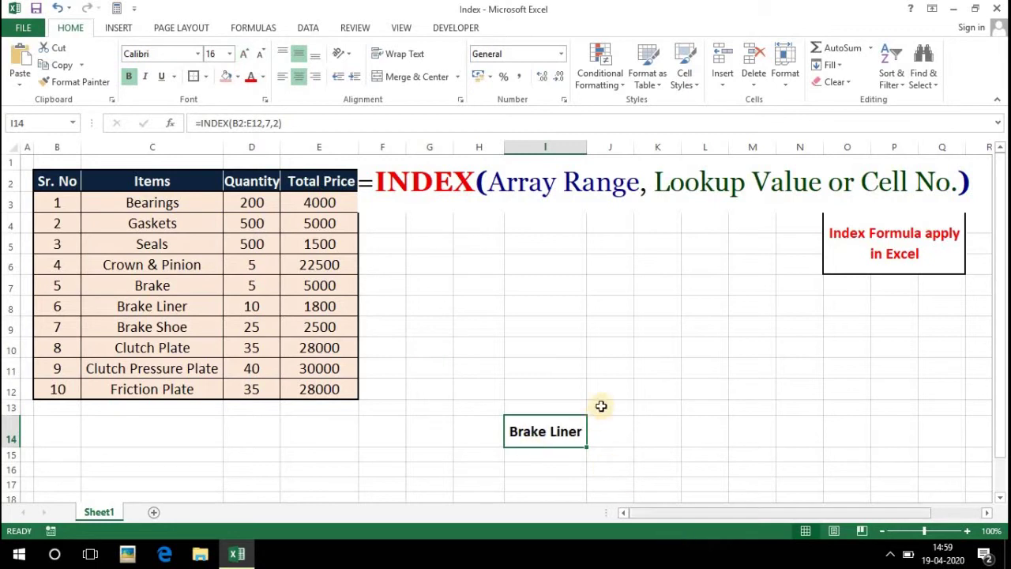
# Select J14 to begin a new formula
pyautogui.click(611, 431)
pyautogui.click(540, 423)
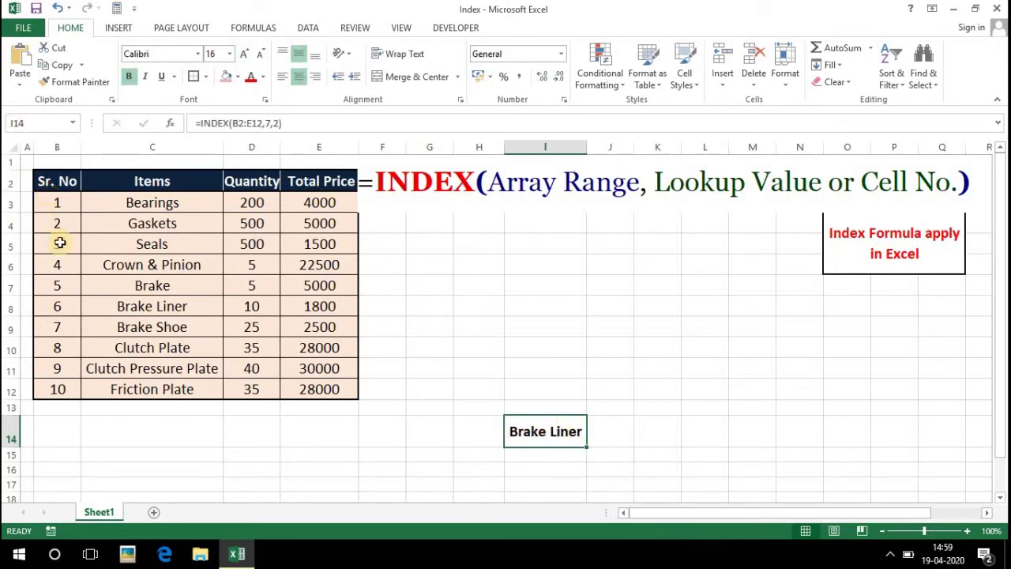
pyautogui.click(597, 420)
# Enter =INDEX(E3:E12,8) in J14, returning the eighth Total Price, 28000
pyautogui.write('=')
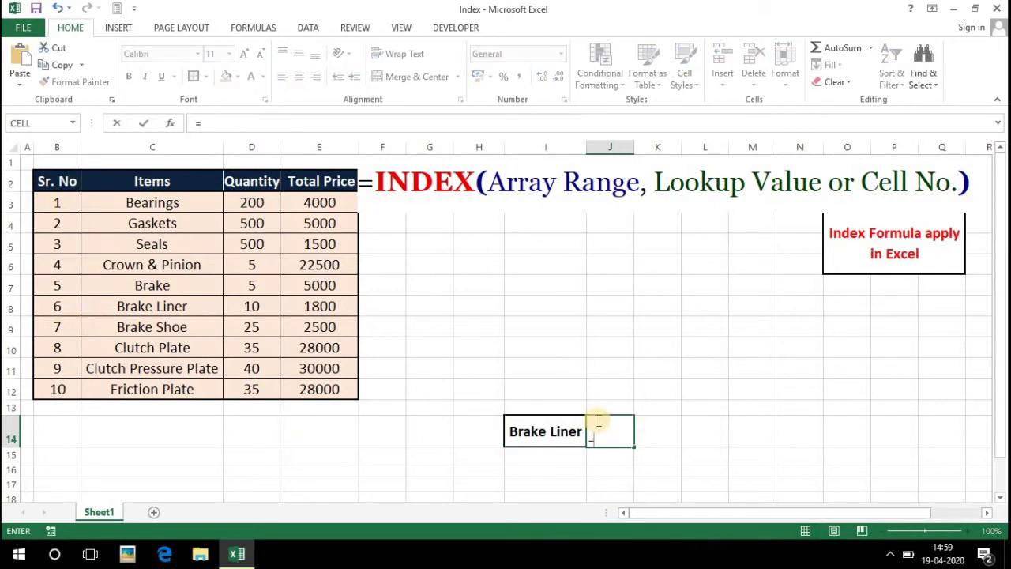
pyautogui.write('in')
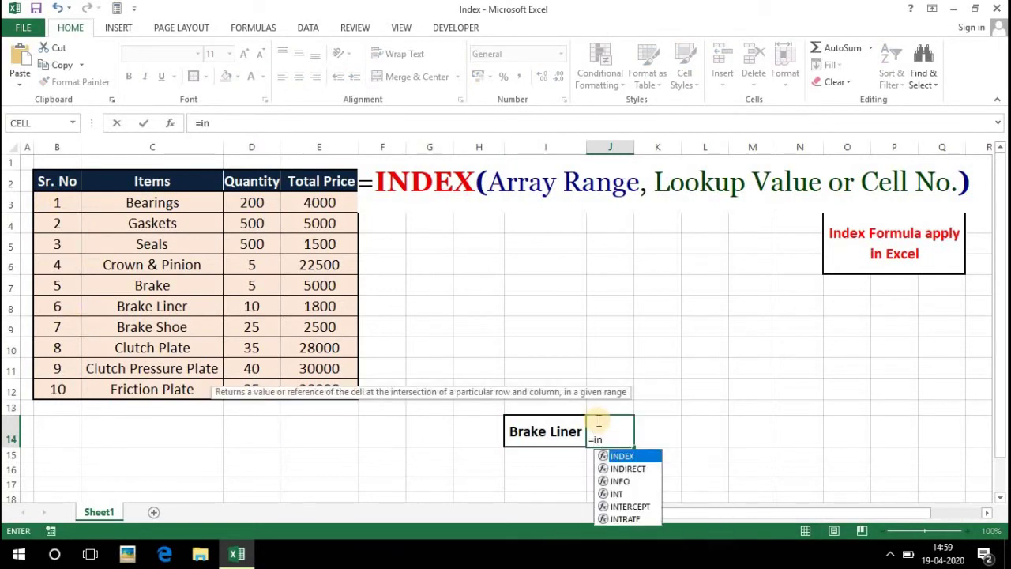
pyautogui.press('Tab')
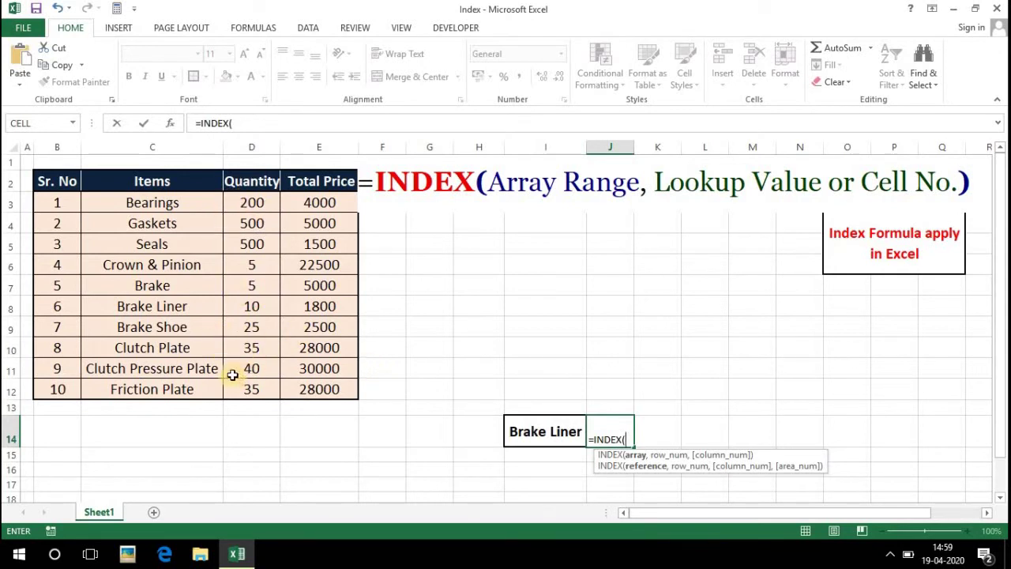
pyautogui.moveTo(252, 202); pyautogui.dragTo(252, 387)
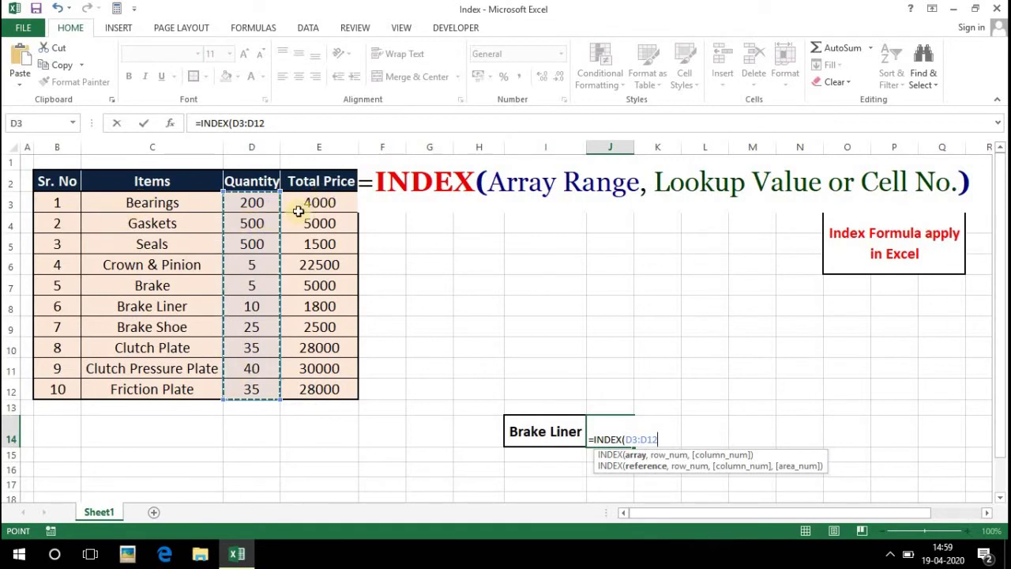
pyautogui.moveTo(316, 202); pyautogui.dragTo(314, 391)
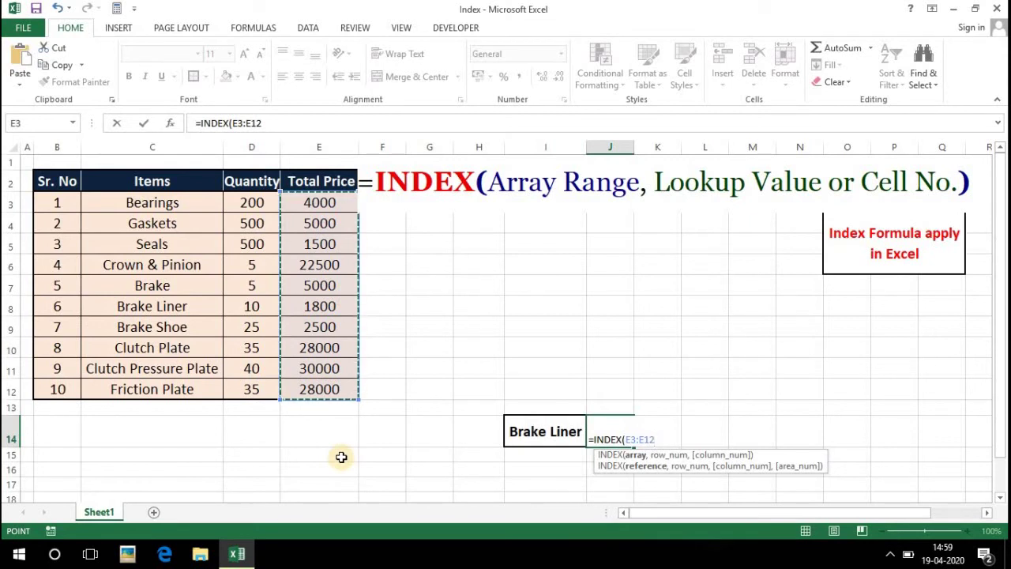
pyautogui.write(',8')
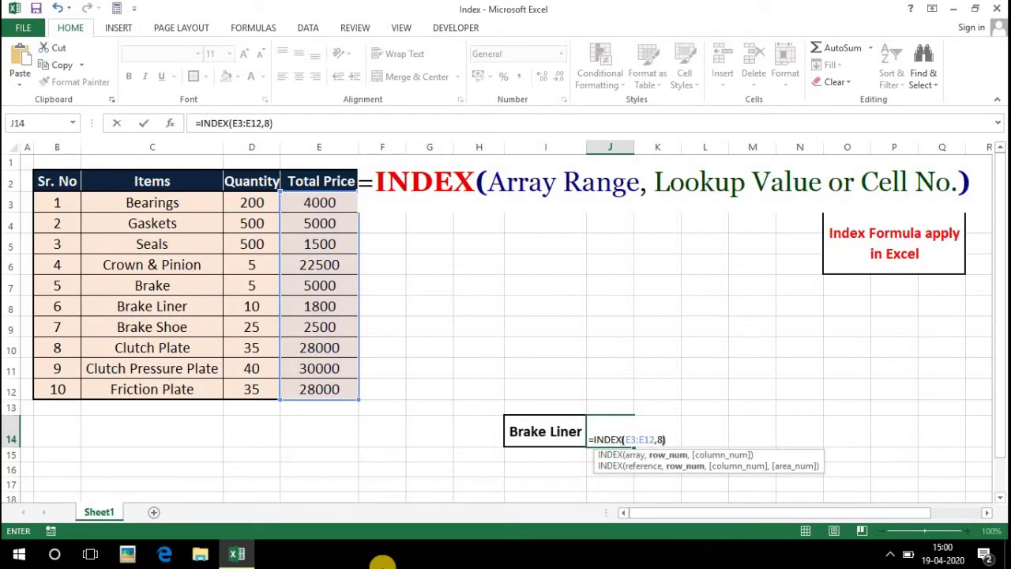
pyautogui.press('Return')
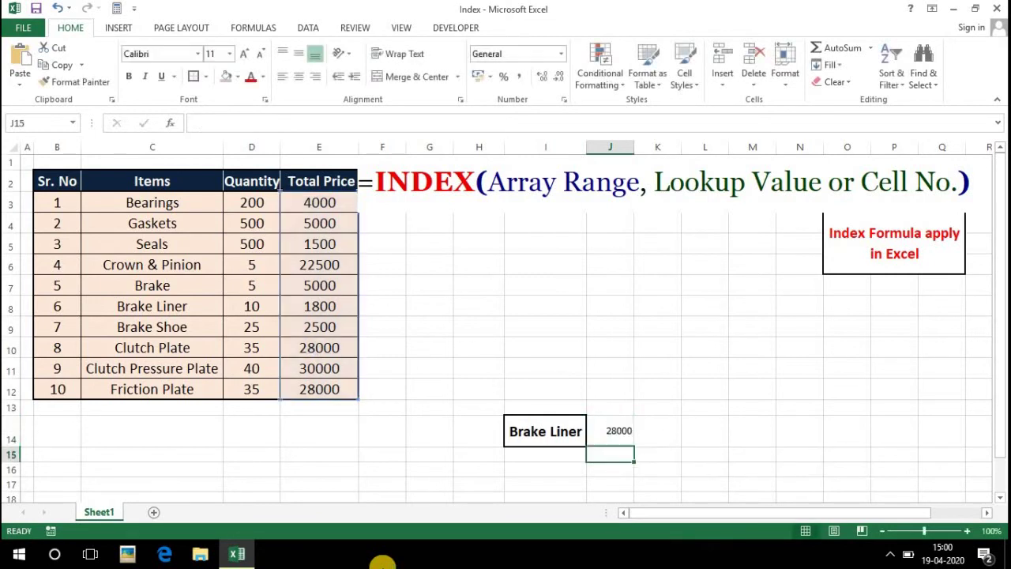
pyautogui.click(610, 432)
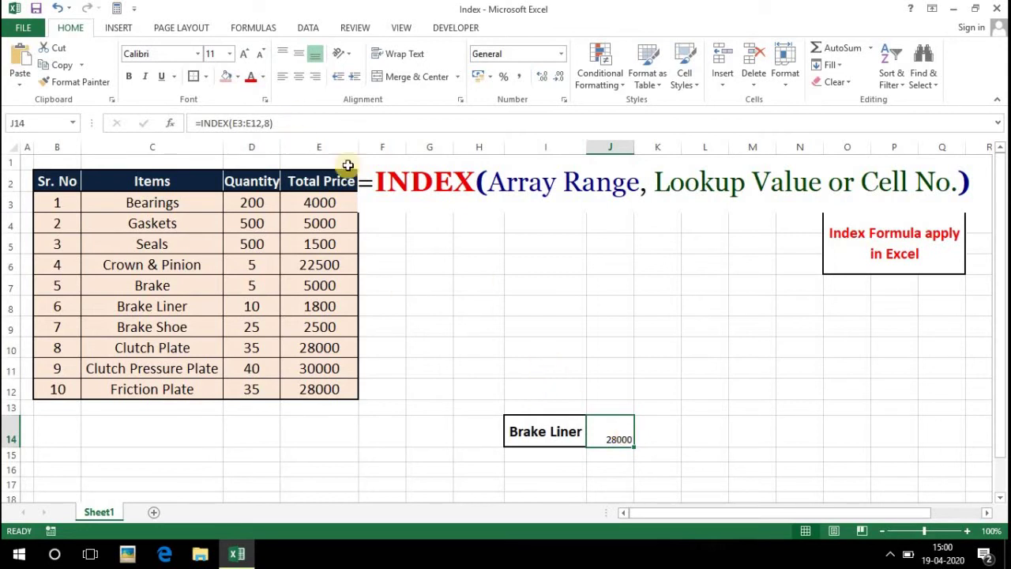
# Delete the E3:E12,8) arguments from the J14 formula
pyautogui.click(309, 121)
pyautogui.moveTo(266, 123); pyautogui.dragTo(230, 124)
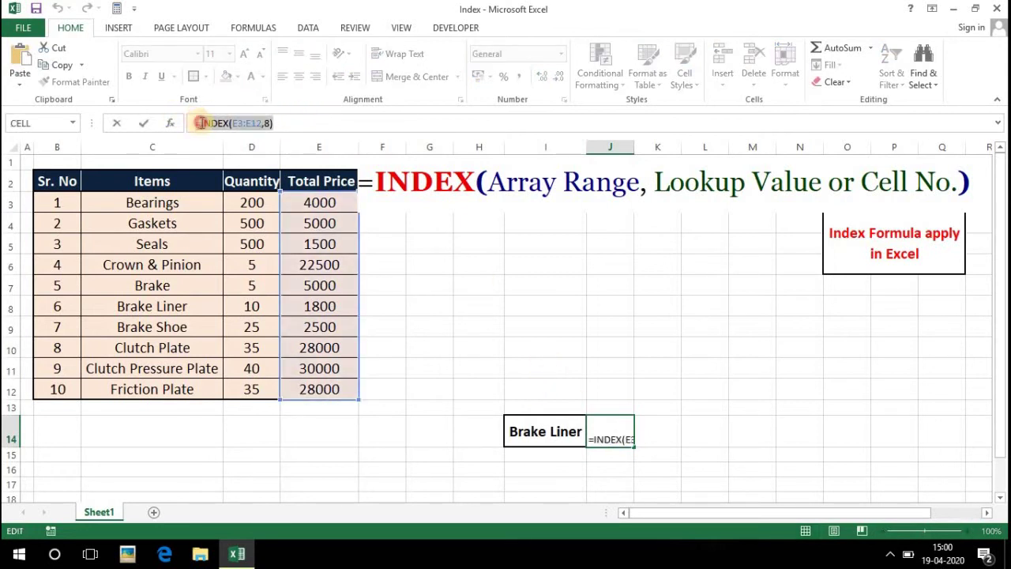
pyautogui.doubleClick(246, 124)
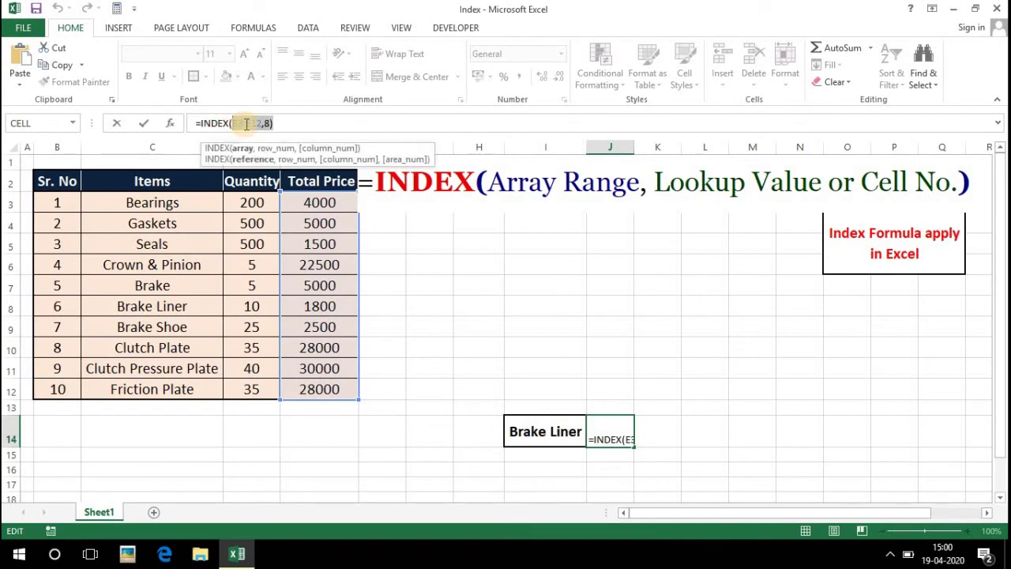
pyautogui.press('BackSpace')
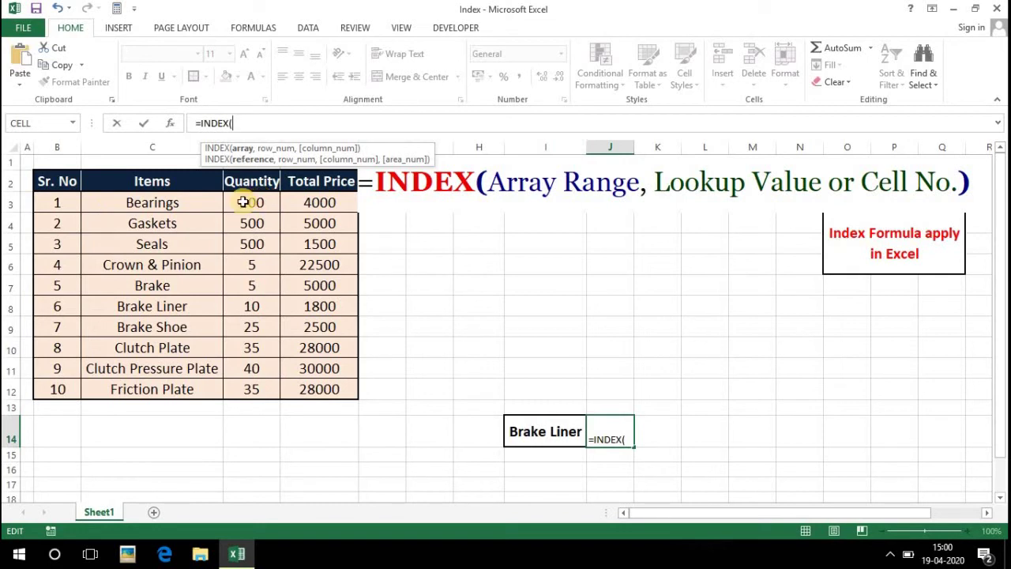
# Insert C3:D12 with row 10, column 1 so J14 shows Friction Plate
pyautogui.moveTo(150, 213); pyautogui.dragTo(241, 389)
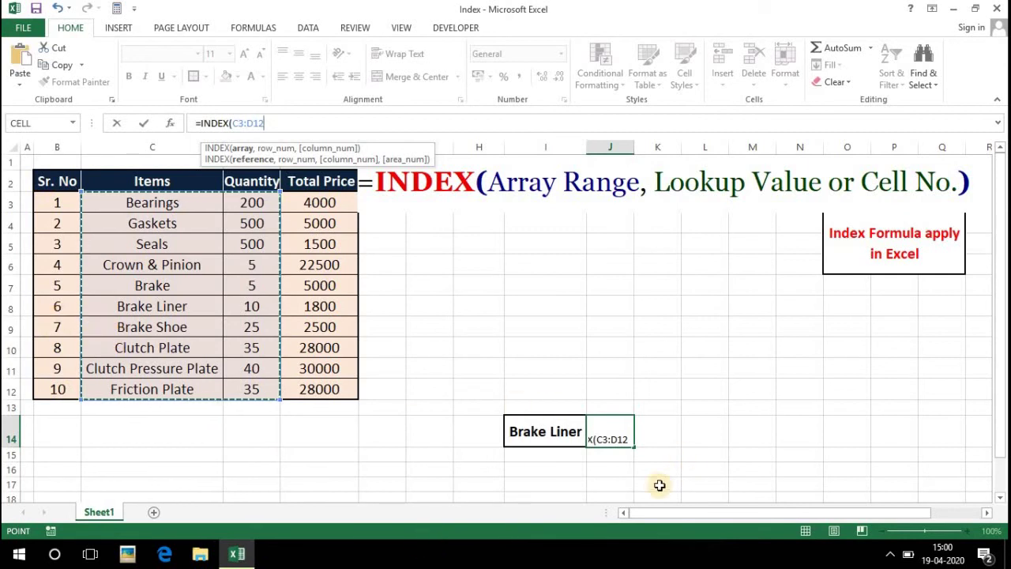
pyautogui.write(',10')
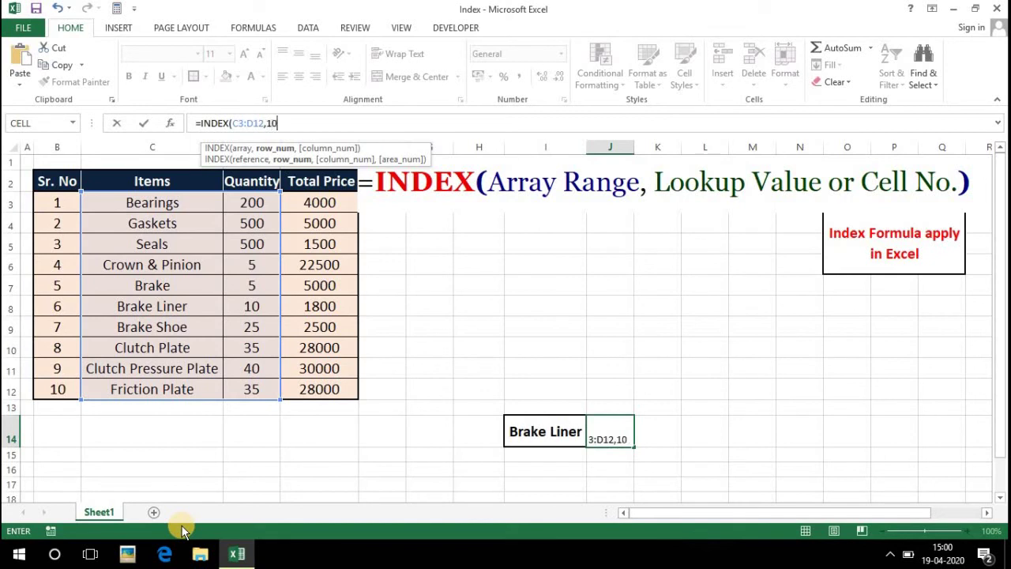
pyautogui.write(',1')
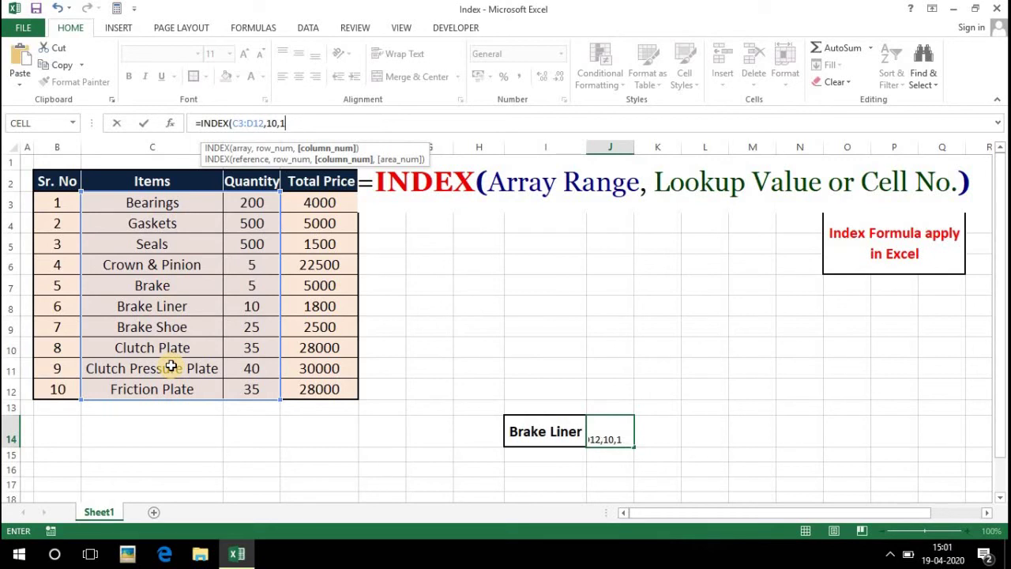
pyautogui.press('Return')
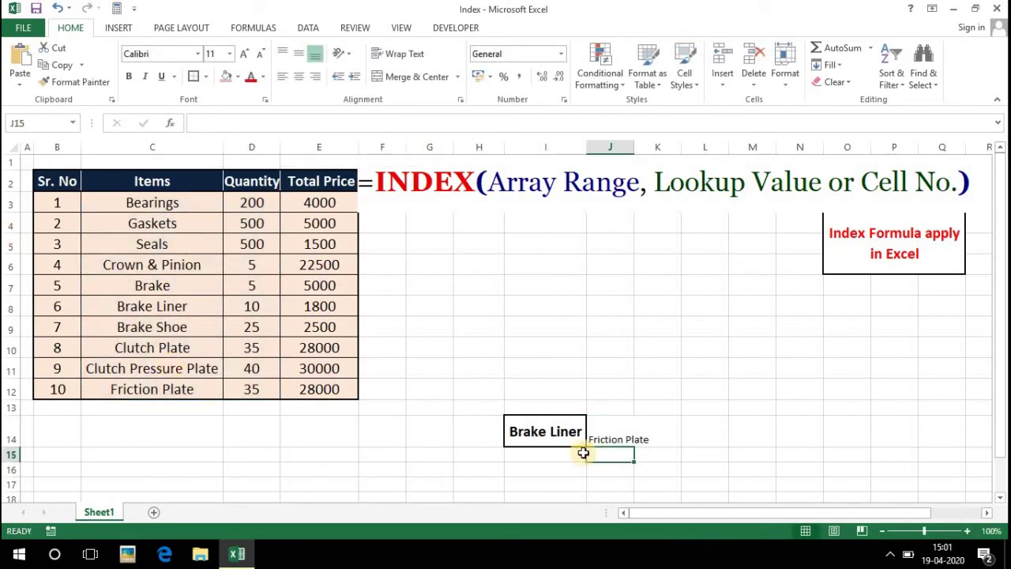
pyautogui.click(615, 433)
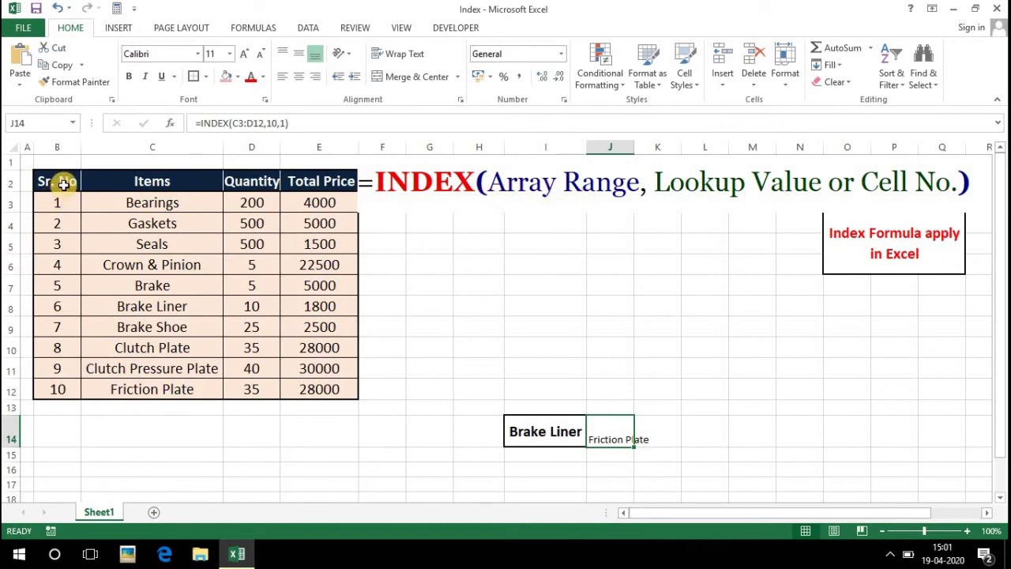
pyautogui.click(164, 201)
pyautogui.click(269, 181)
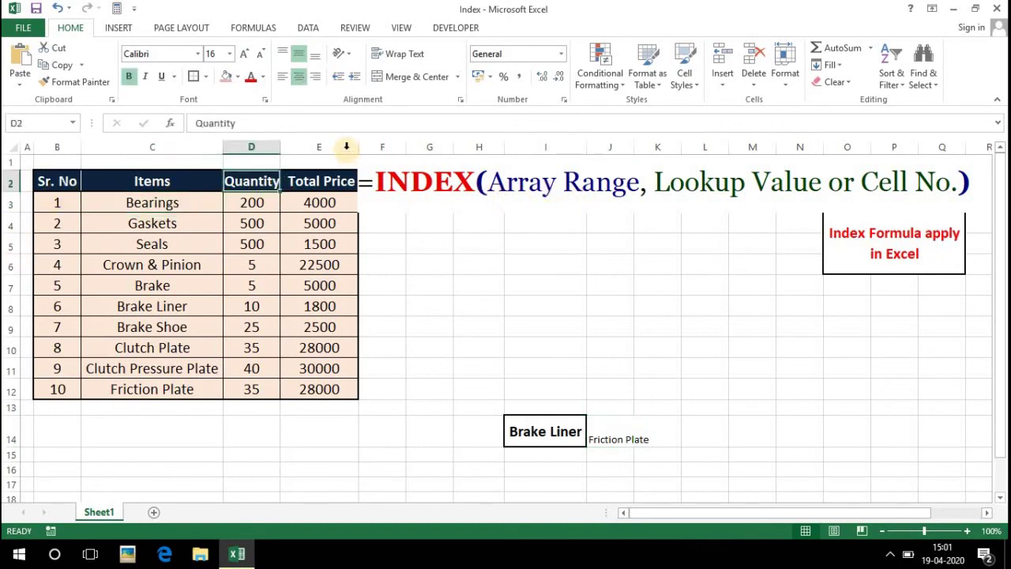
pyautogui.click(346, 146)
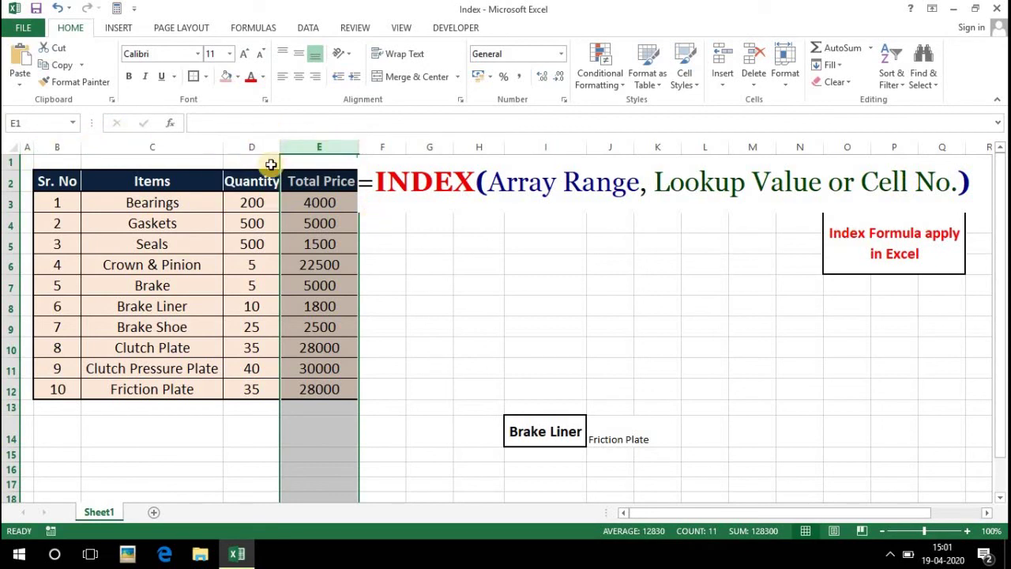
pyautogui.click(598, 435)
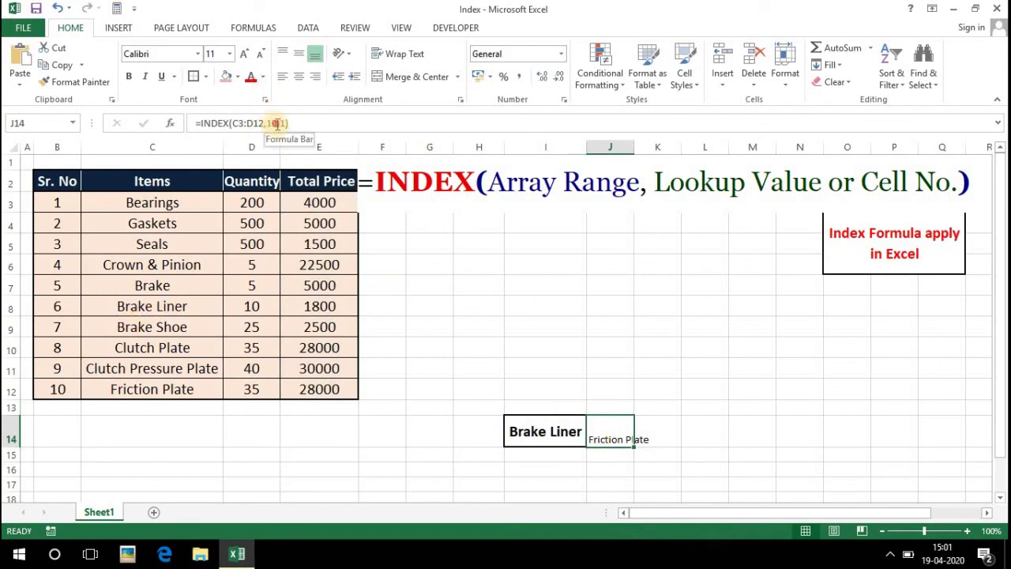
pyautogui.click(270, 123)
pyautogui.doubleClick(271, 122)
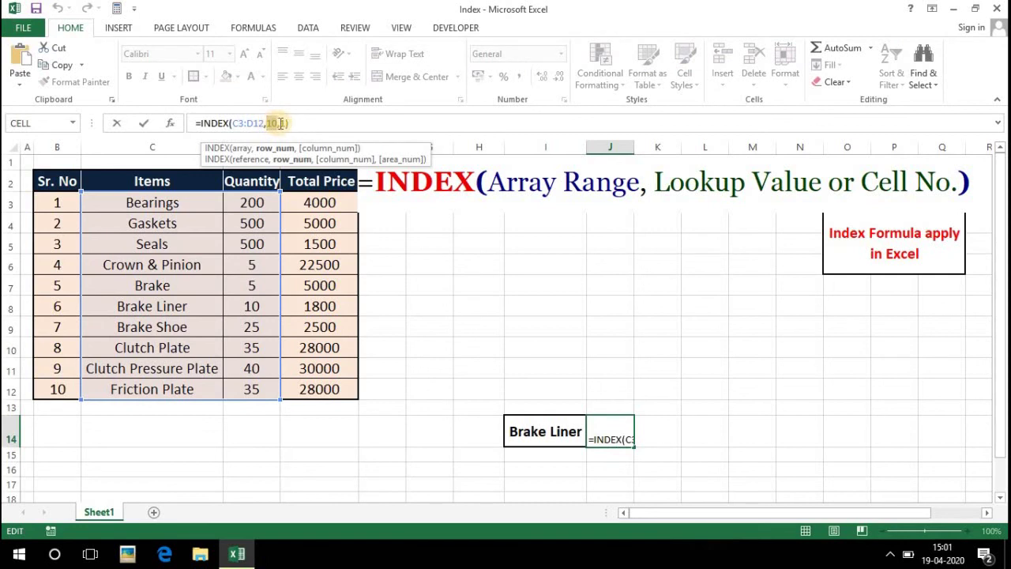
pyautogui.click(290, 123)
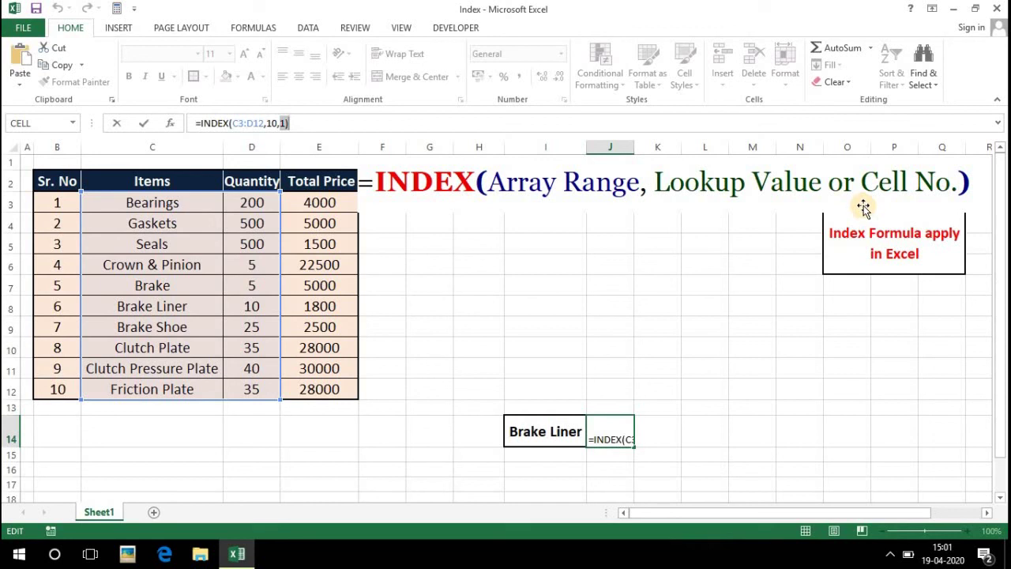
pyautogui.click(250, 343)
pyautogui.click(251, 286)
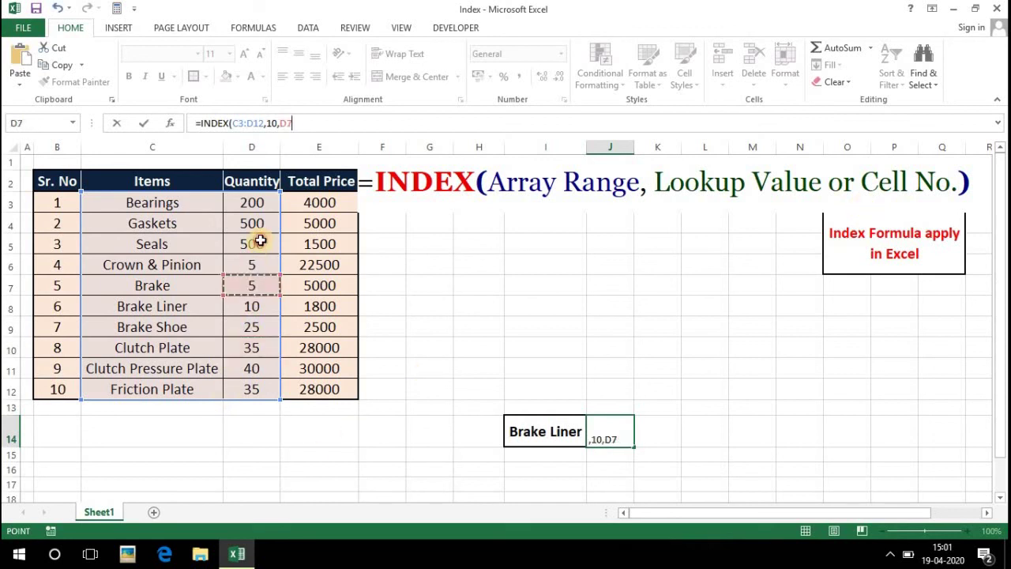
pyautogui.click(259, 241)
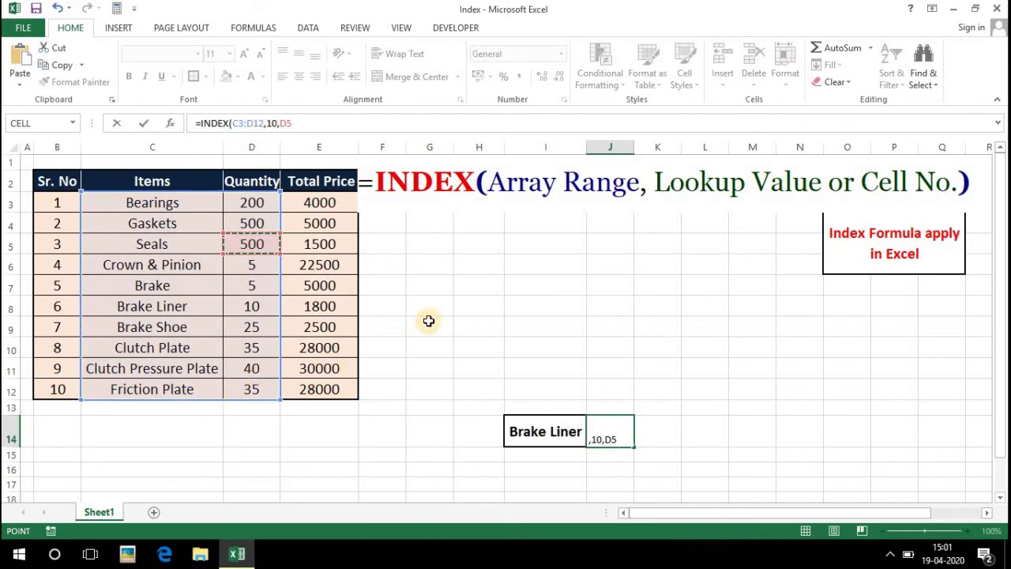
pyautogui.press('BackSpace')
pyautogui.press('BackSpace')
pyautogui.write('1)')
pyautogui.hotkey('ctrl', 'Return')
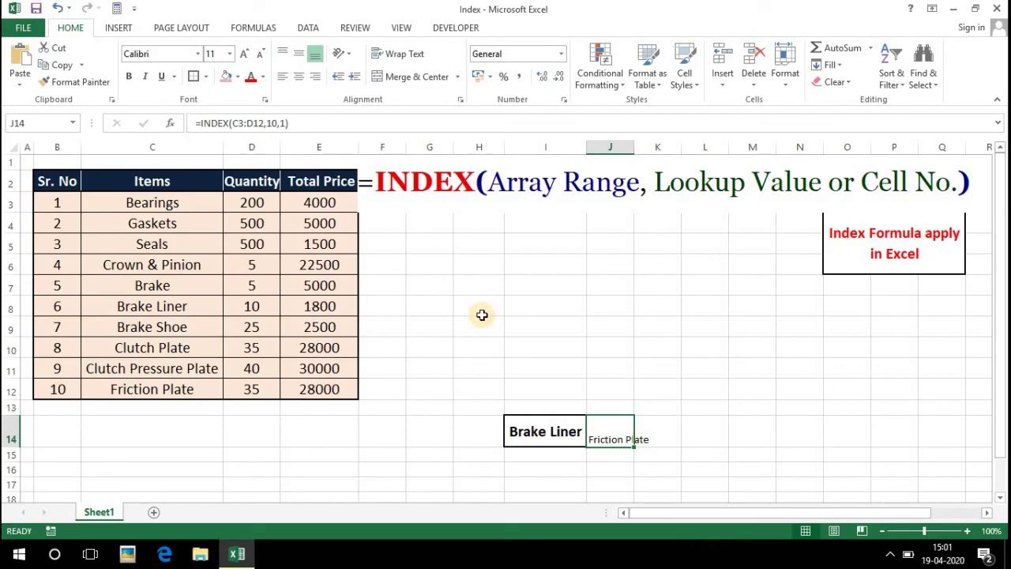